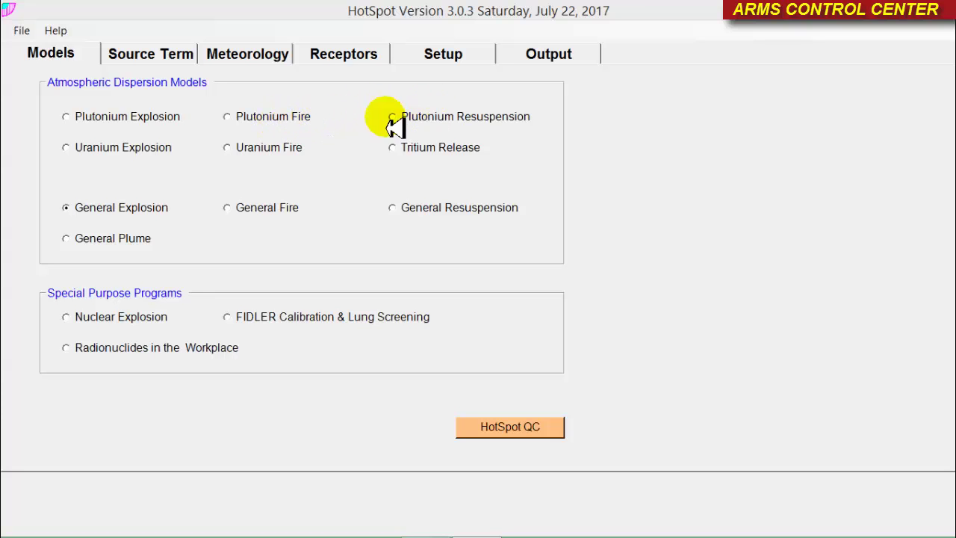
Step the dispersion model through Plutonium Explosion and Fire to Plutonium Resuspension, then show the File menu.
click(94, 125)
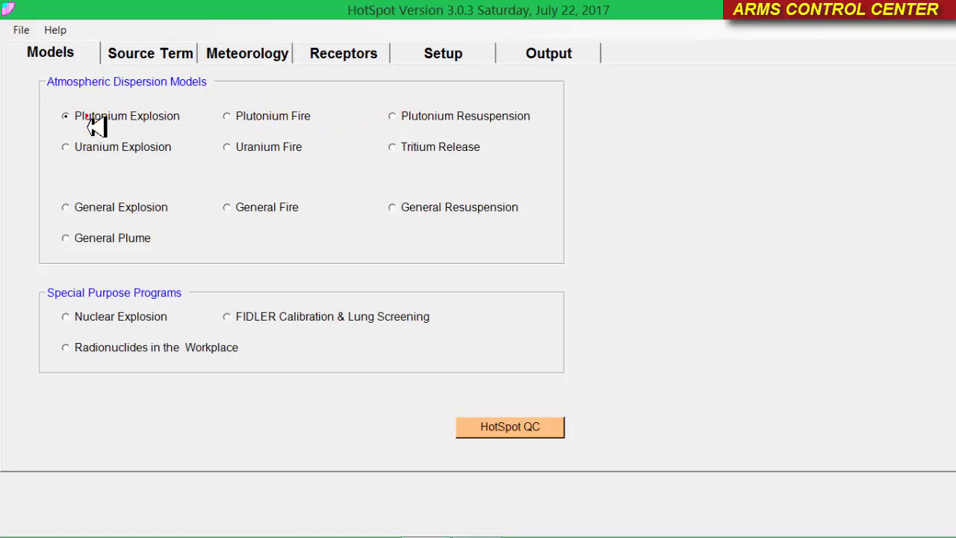
click(271, 125)
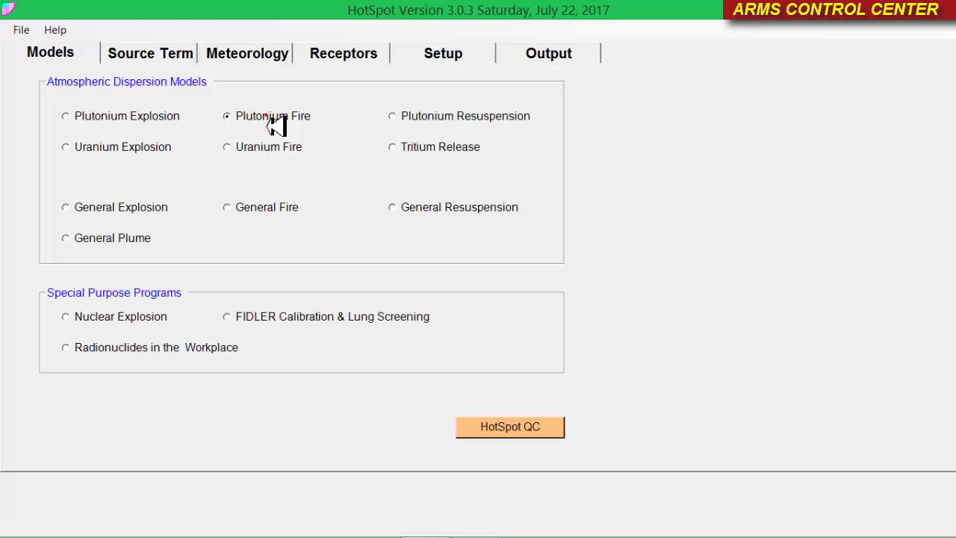
click(441, 123)
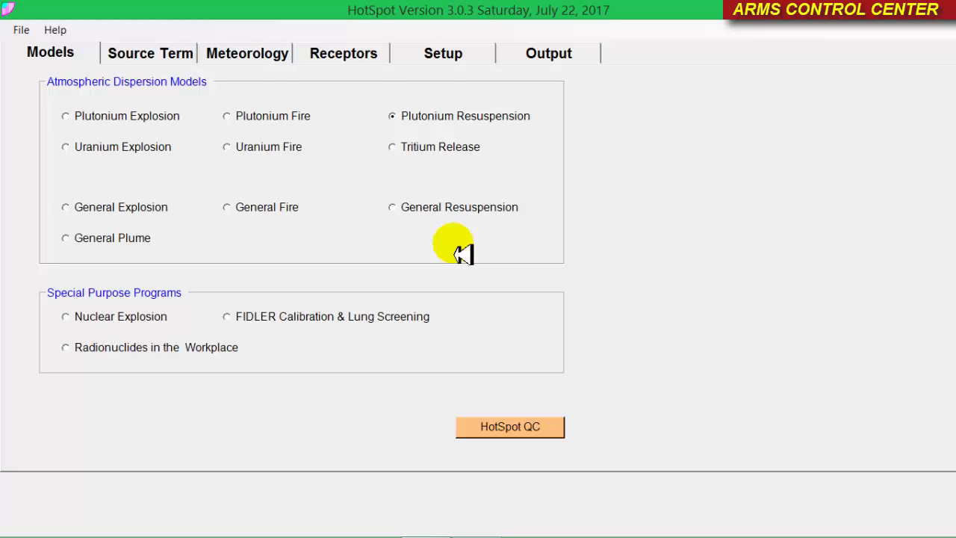
click(20, 31)
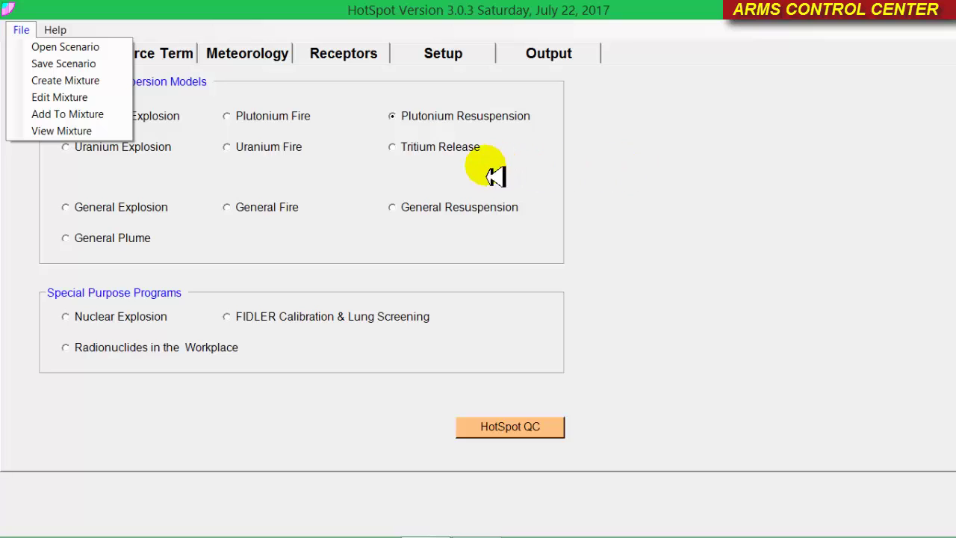
Dismiss the File menu and launch the Nuclear Explosion program (1.0 kT yield, 2.01 m/s westerly wind).
click(441, 254)
click(432, 247)
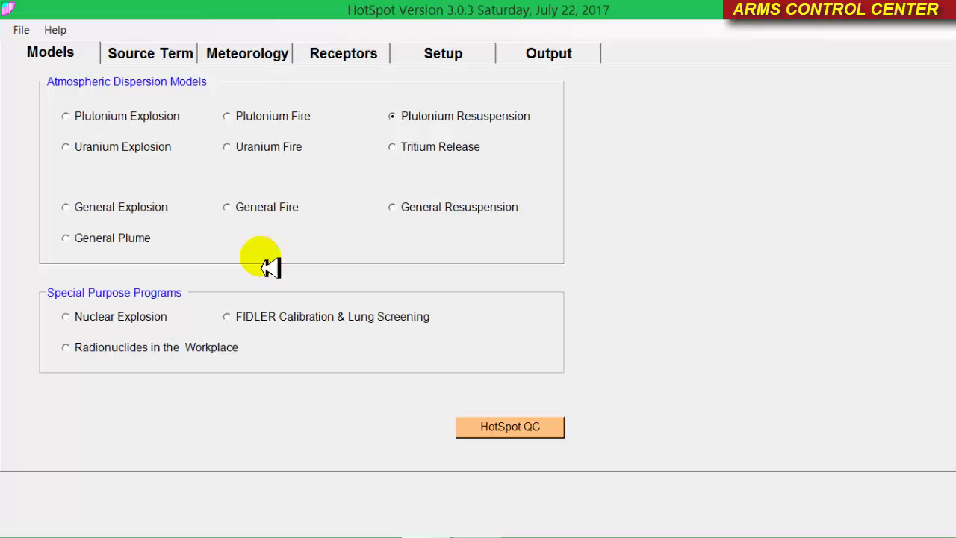
click(137, 324)
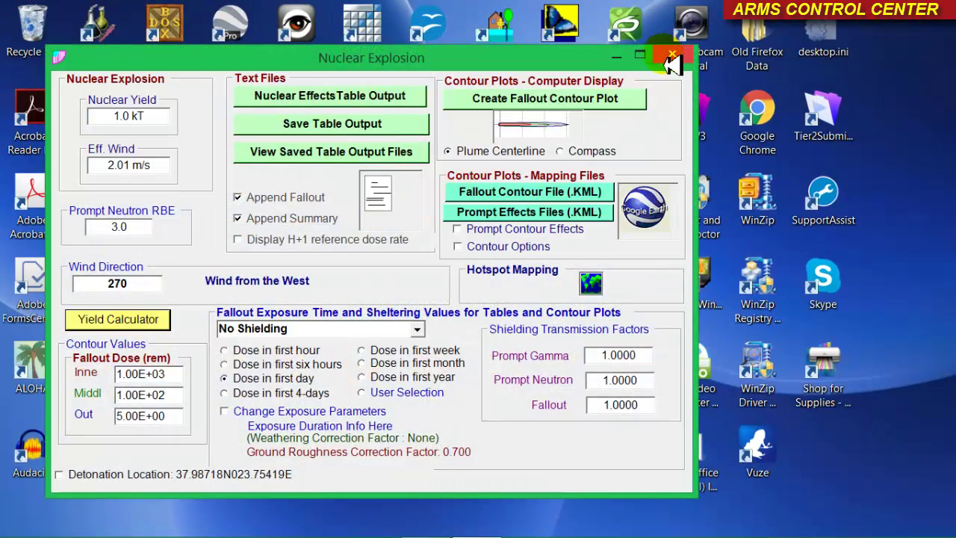
Exit Nuclear Explosion with confirmation, then open and close FIDLER Calibration.
click(672, 58)
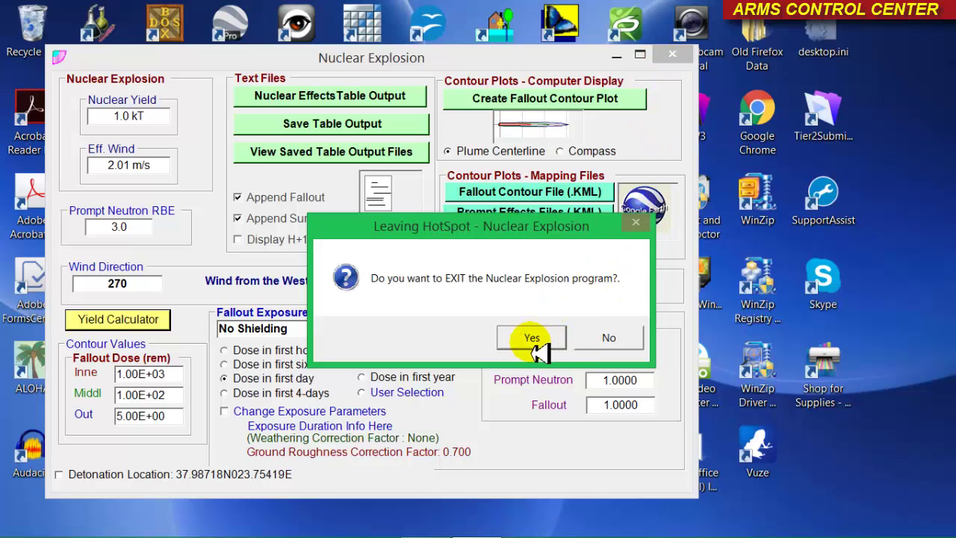
click(532, 338)
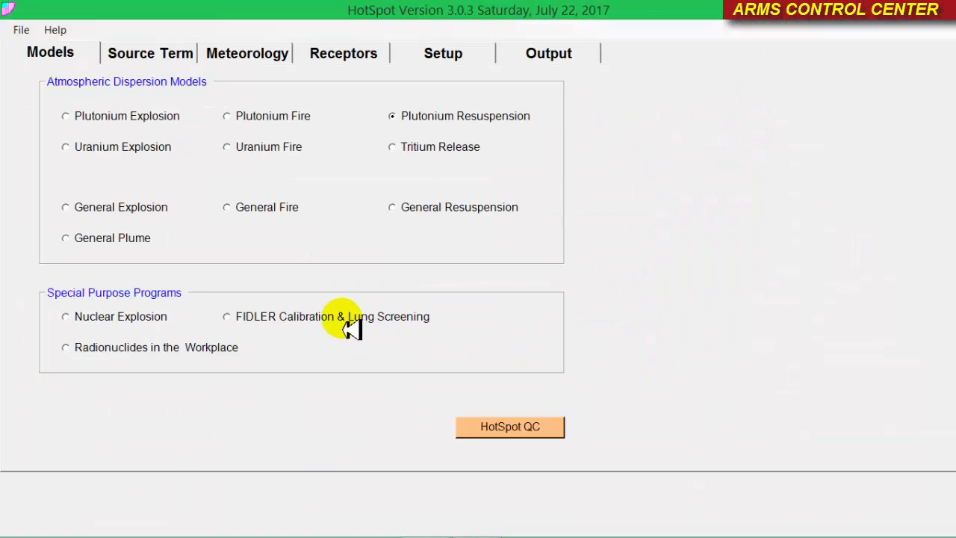
click(291, 316)
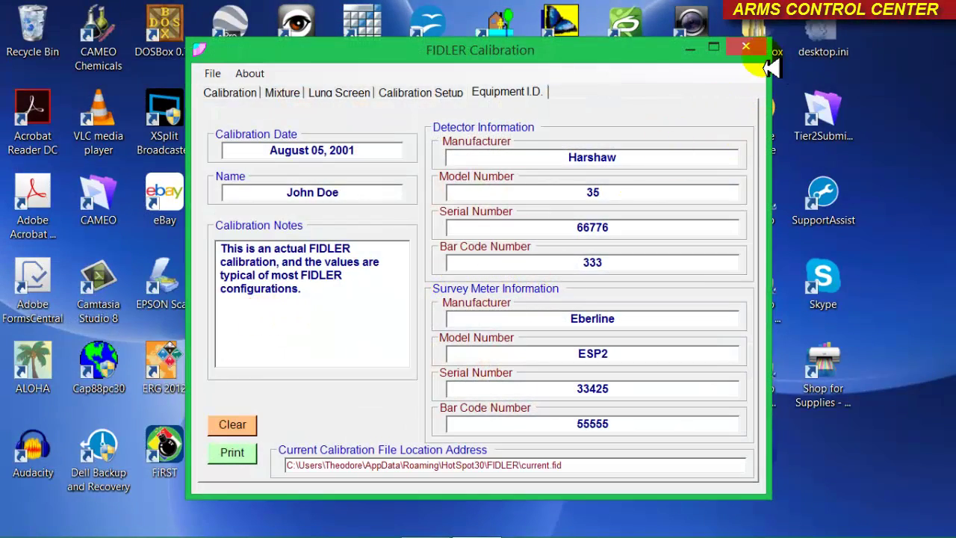
click(749, 49)
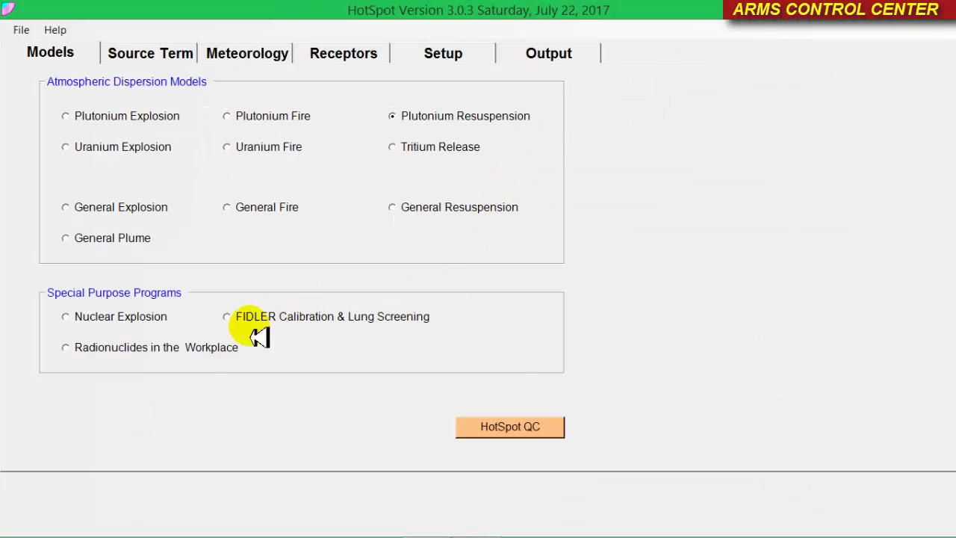
mouse_move(156, 347)
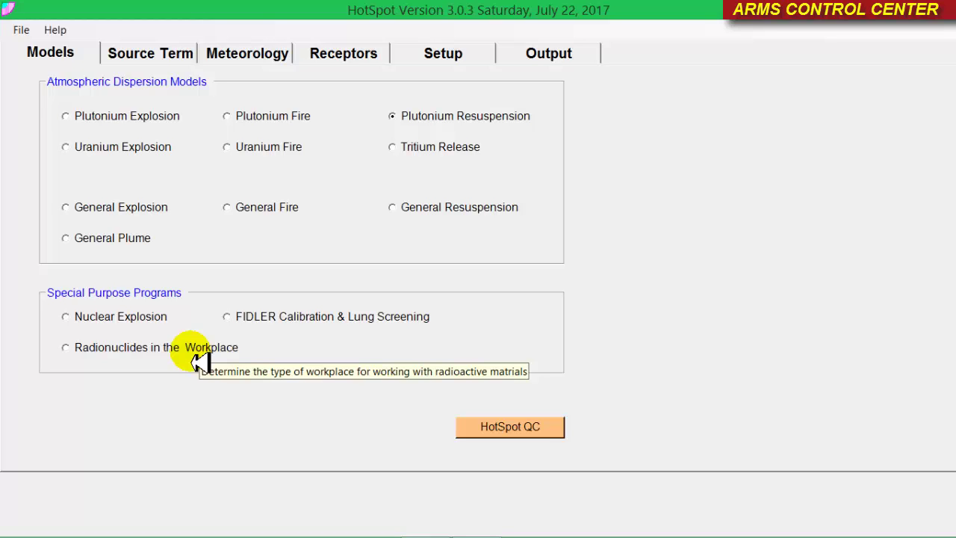
Open Radionuclides in the Workplace, accept its disclaimer, and exit it with confirmation.
click(201, 362)
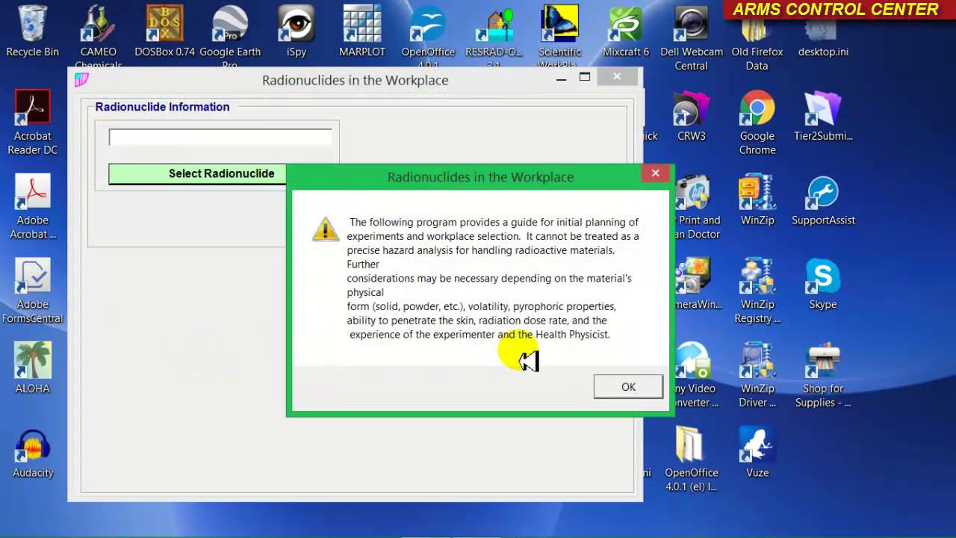
click(614, 388)
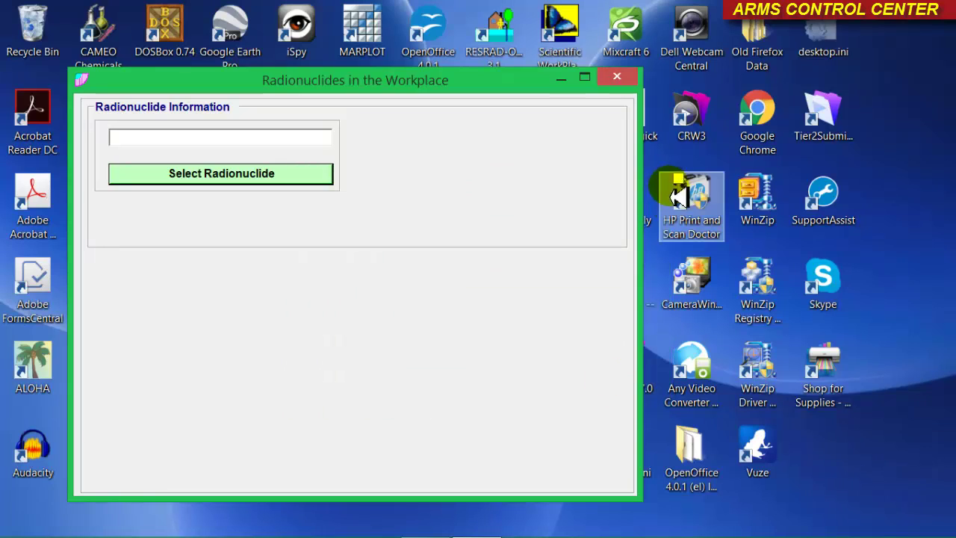
click(619, 77)
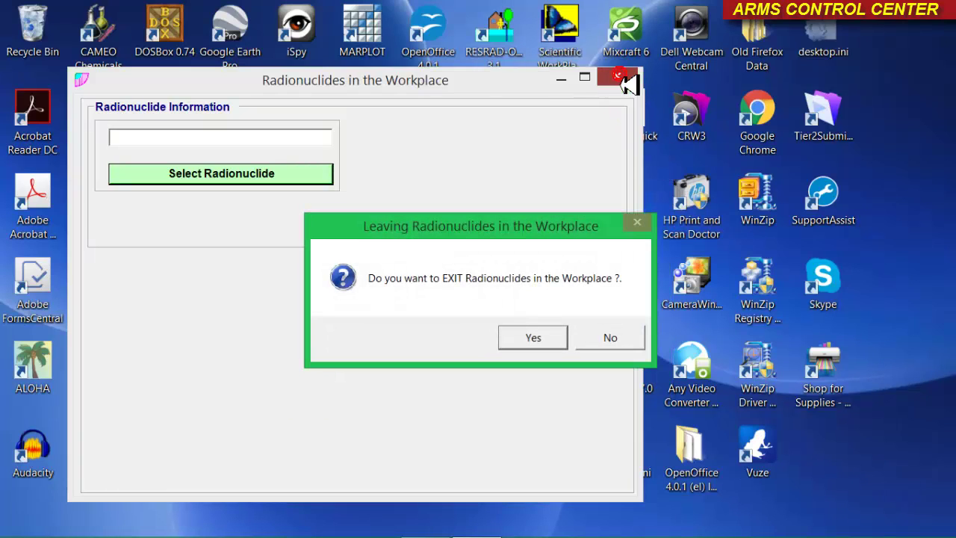
click(544, 341)
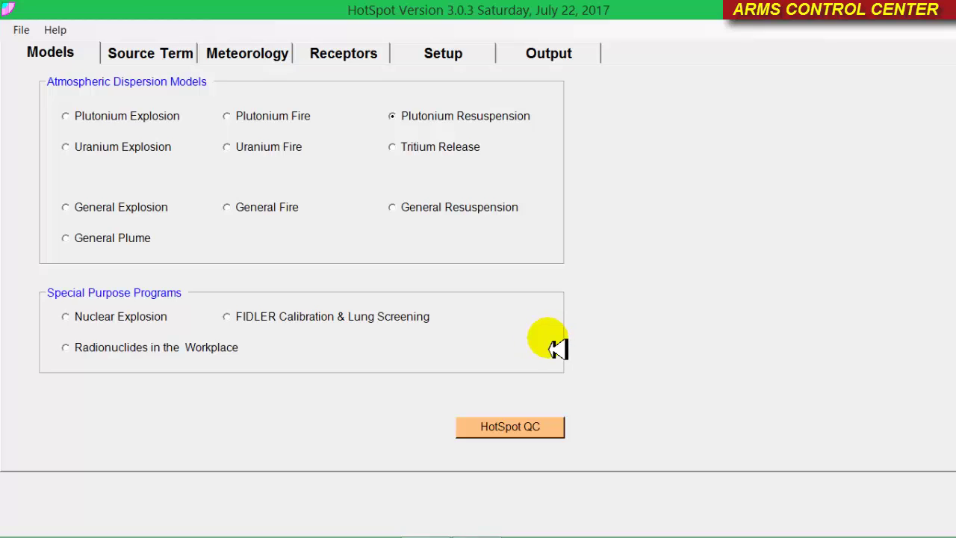
Reopen the Nuclear Explosion program and maximize its window to full screen.
click(127, 316)
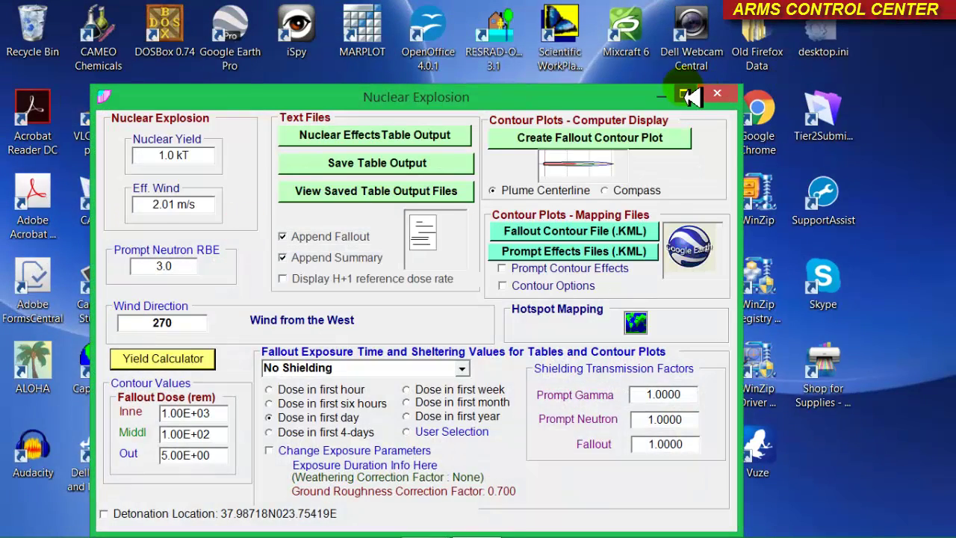
click(683, 93)
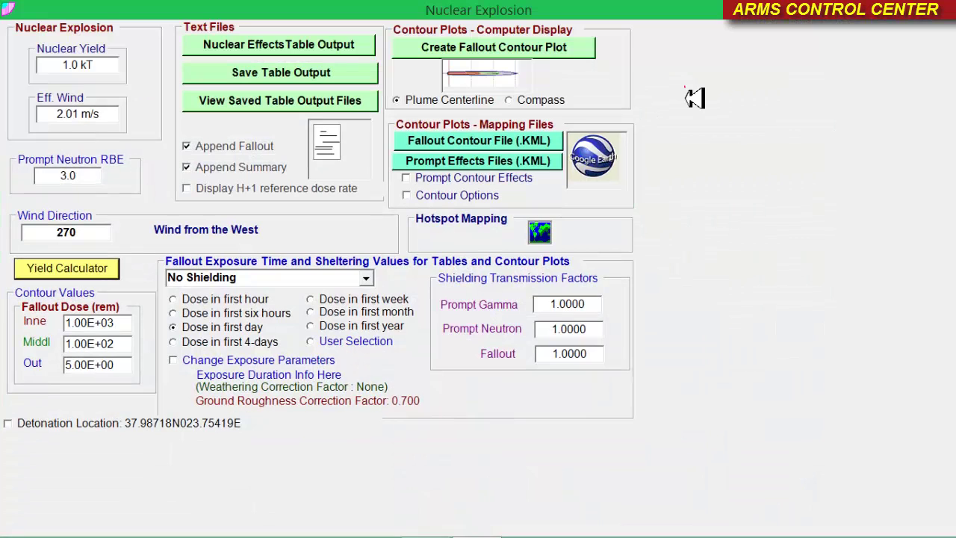